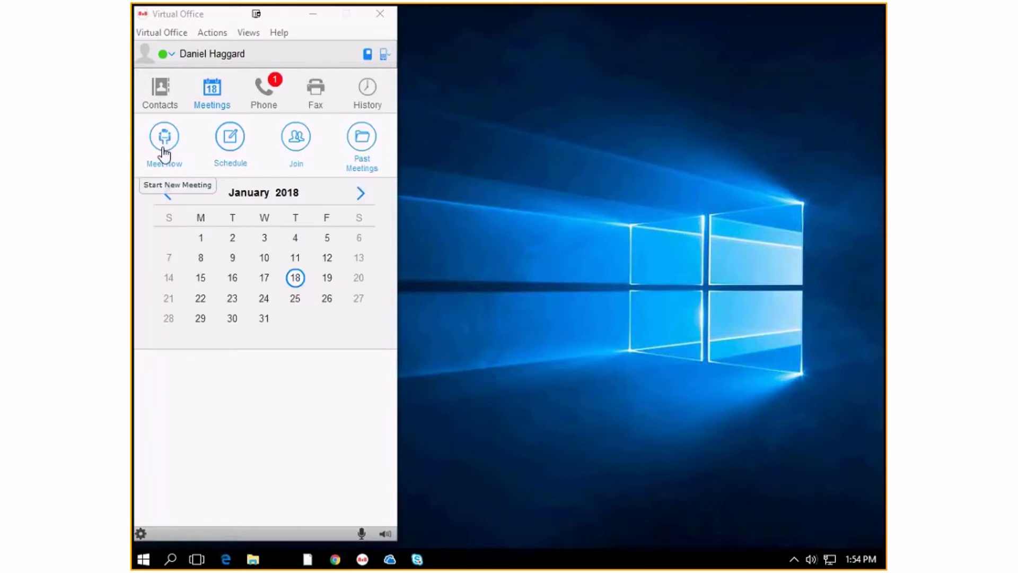
# - Start a Meet Now meeting and join its audio from the computer, dismissing the name-recording prompt
pyautogui.click(165, 154)
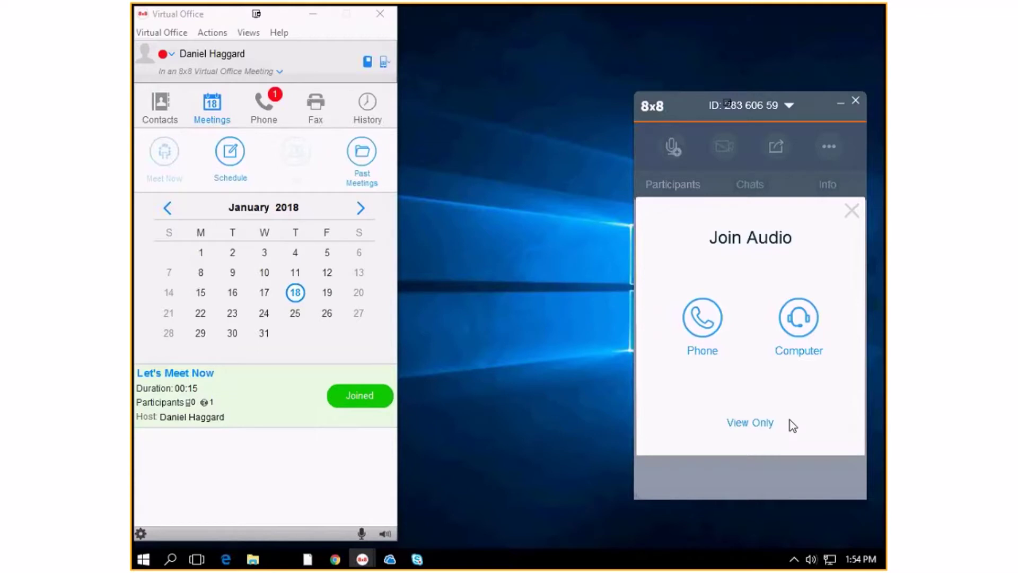
pyautogui.click(785, 316)
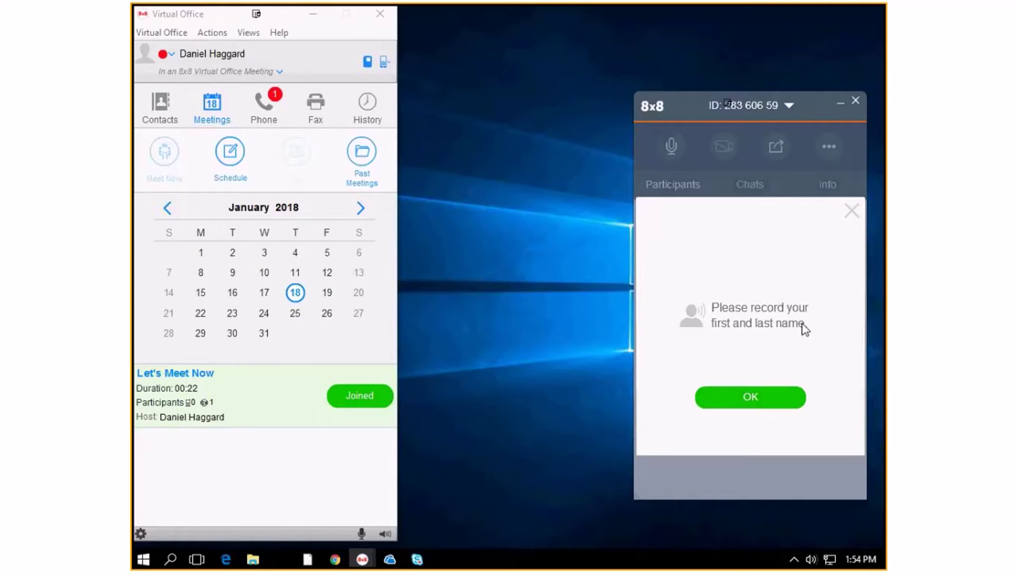
pyautogui.click(853, 208)
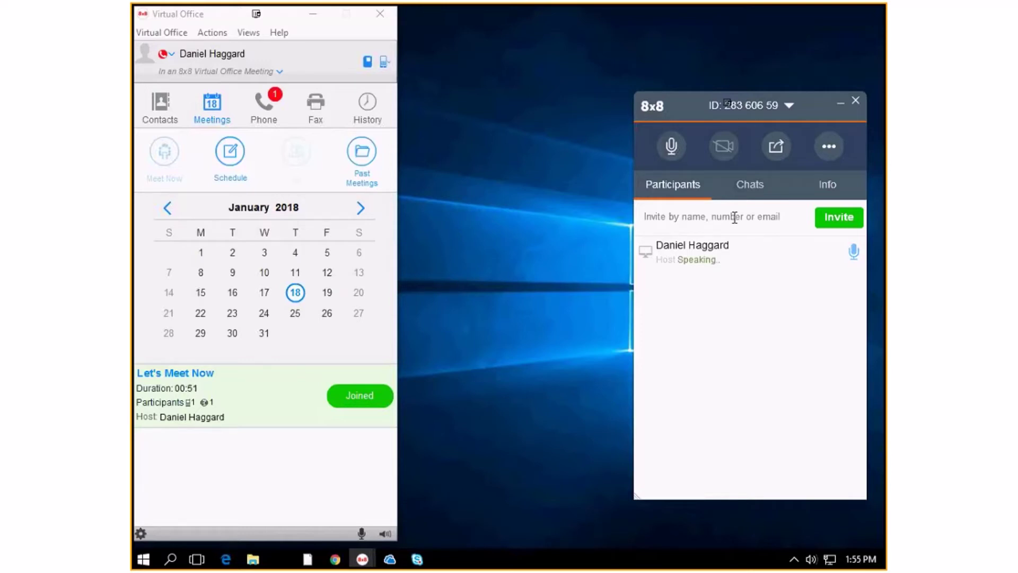
# - Close the meeting window and choose Leave meeting so it stays in progress
pyautogui.click(855, 100)
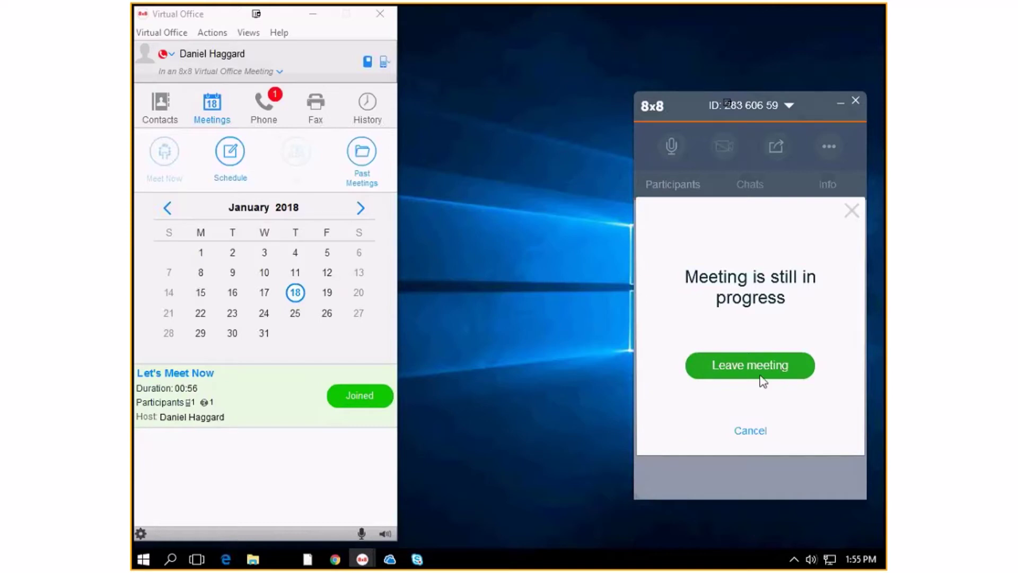
pyautogui.click(762, 375)
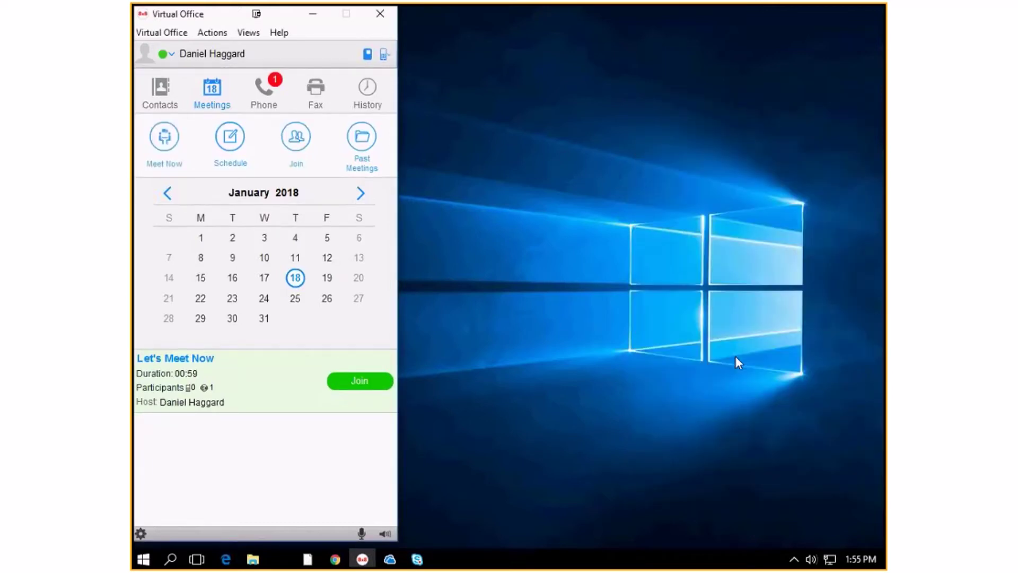
pyautogui.click(229, 152)
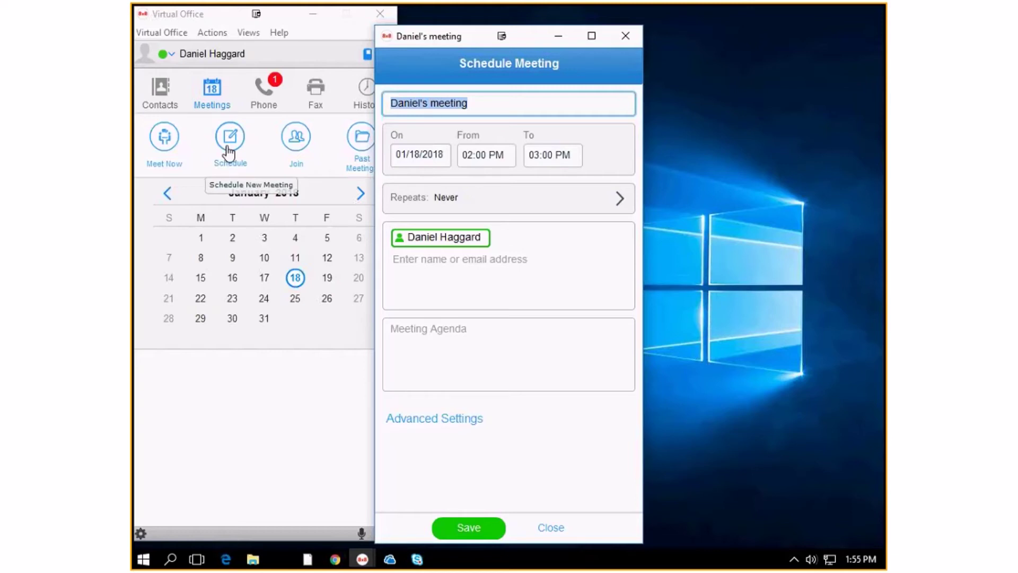
pyautogui.click(632, 39)
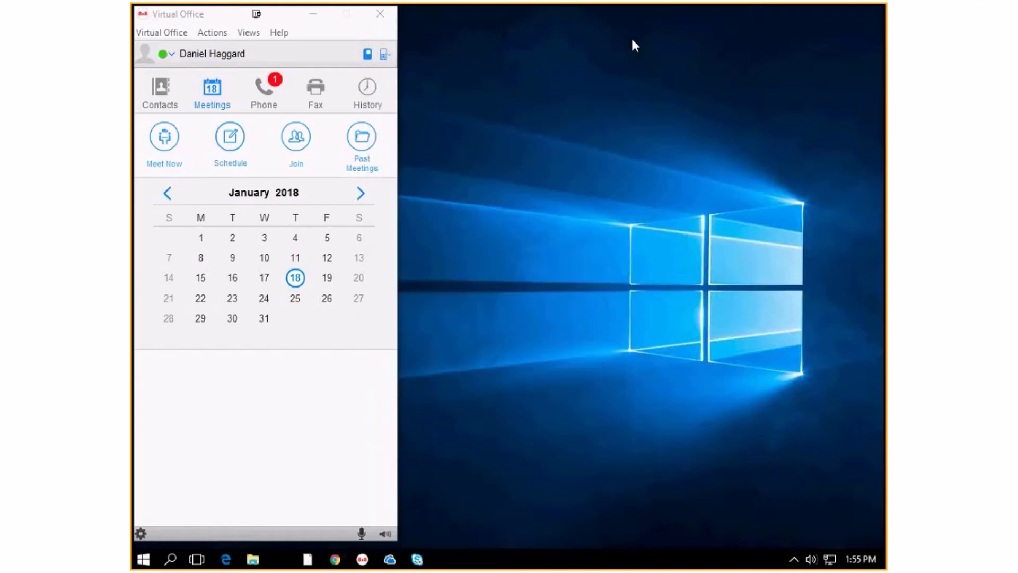
pyautogui.click(300, 144)
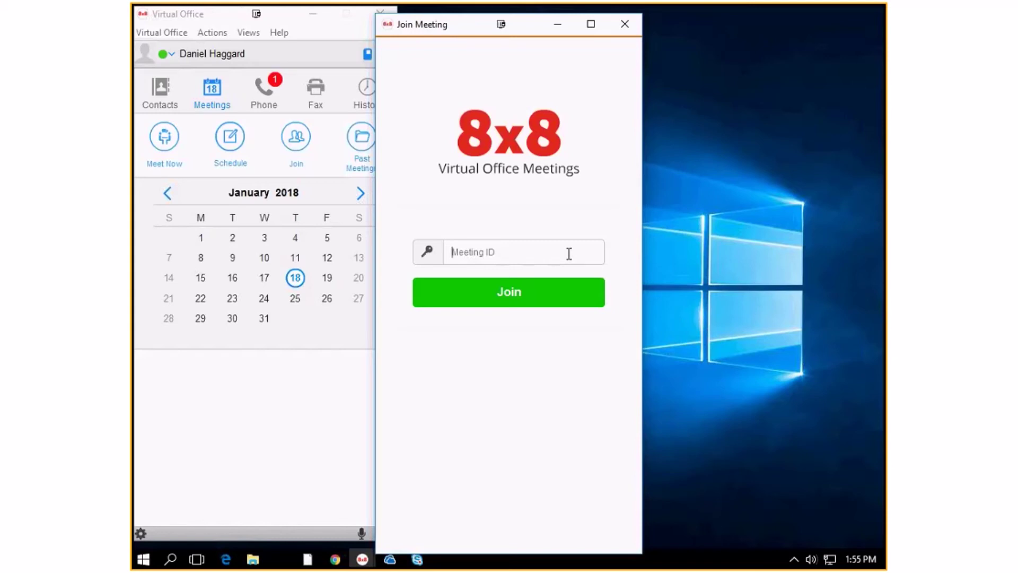
pyautogui.click(624, 24)
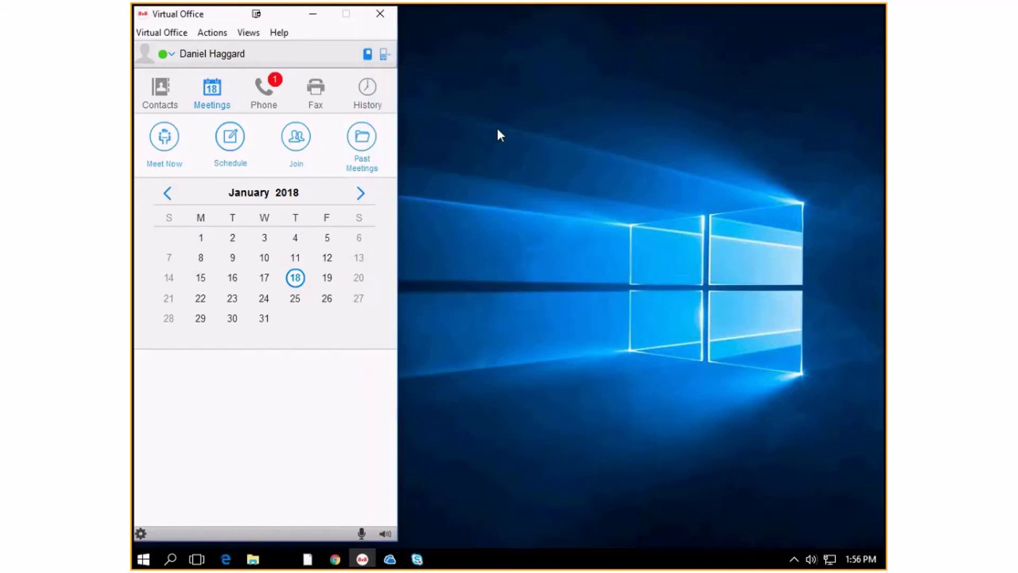
pyautogui.click(362, 137)
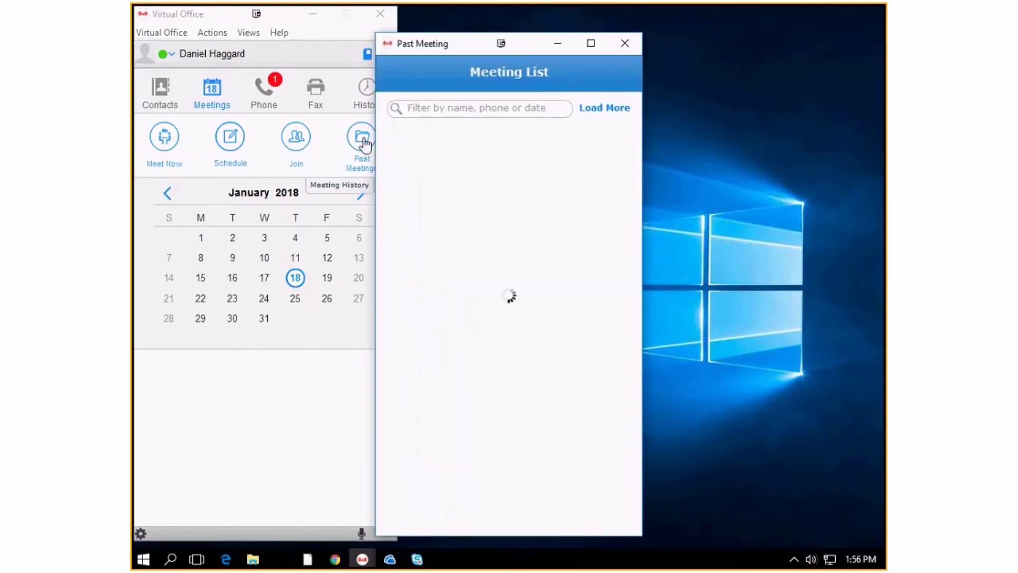
# - Review today's Let's Meet Now timeline in Past Meetings, then return to the Meeting List
pyautogui.moveTo(526, 40); pyautogui.dragTo(604, 31)
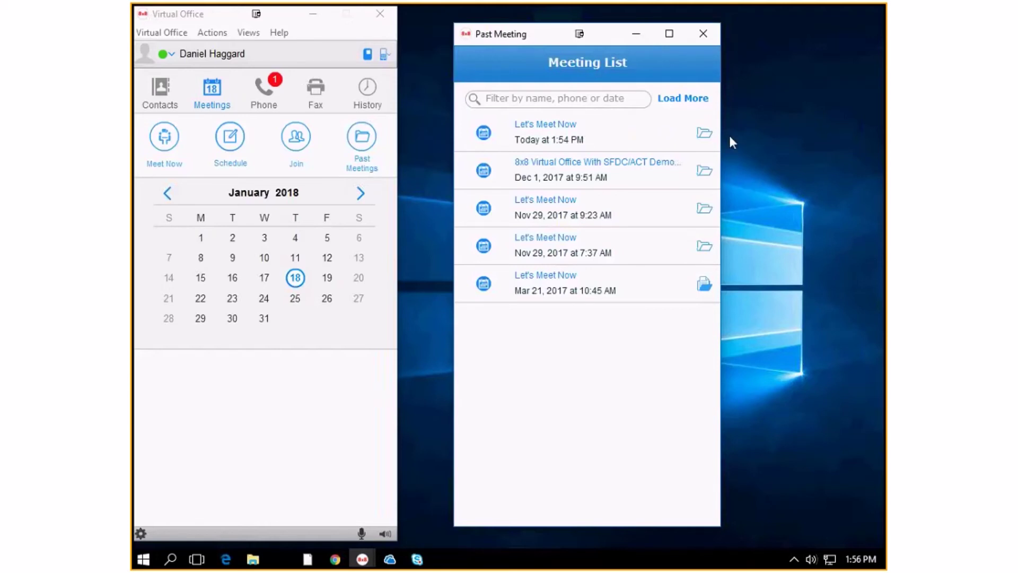
pyautogui.click(704, 133)
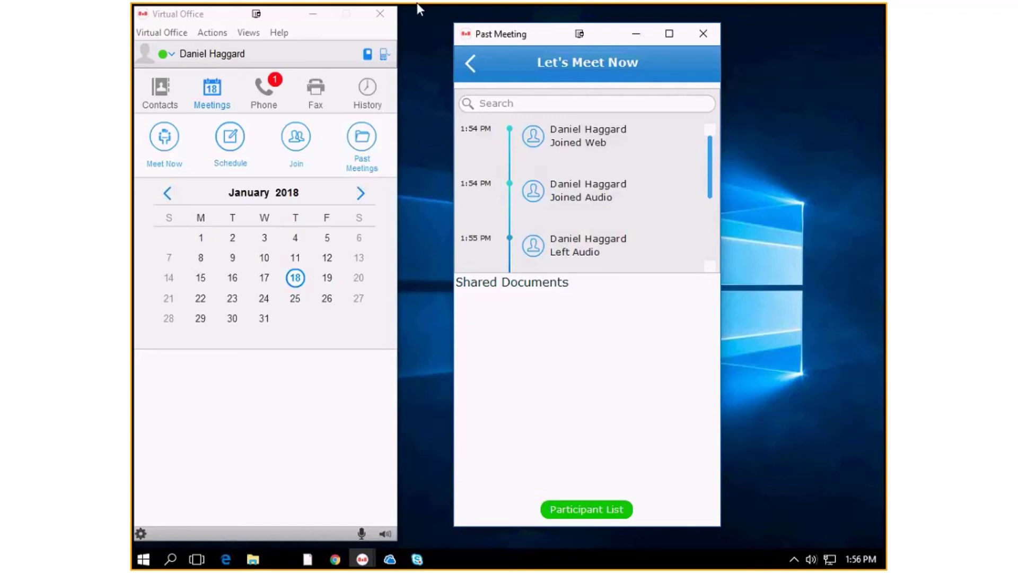
pyautogui.click(468, 68)
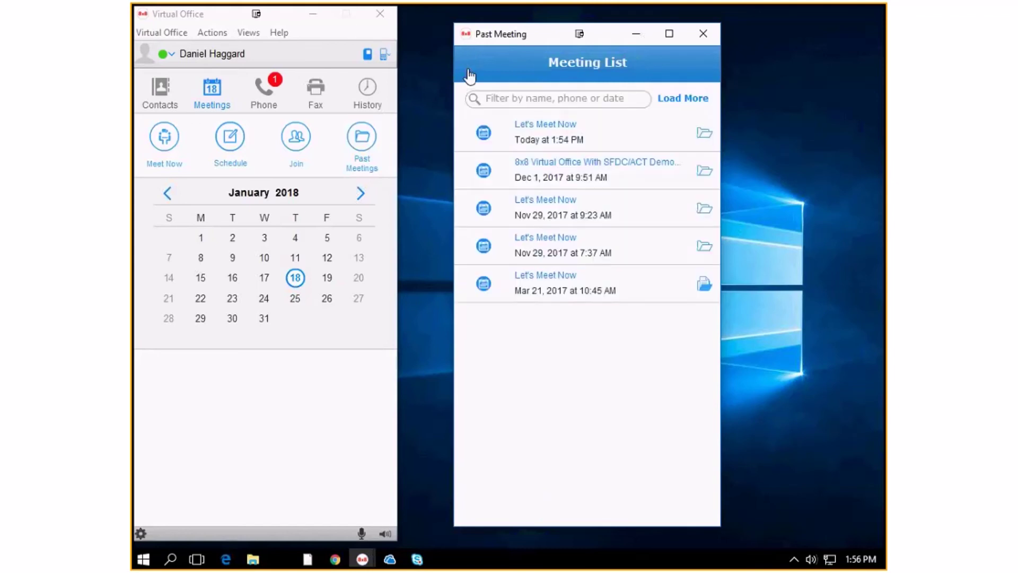
# - Close the Past Meeting window to reveal the January 2018 Meetings calendar
pyautogui.click(703, 31)
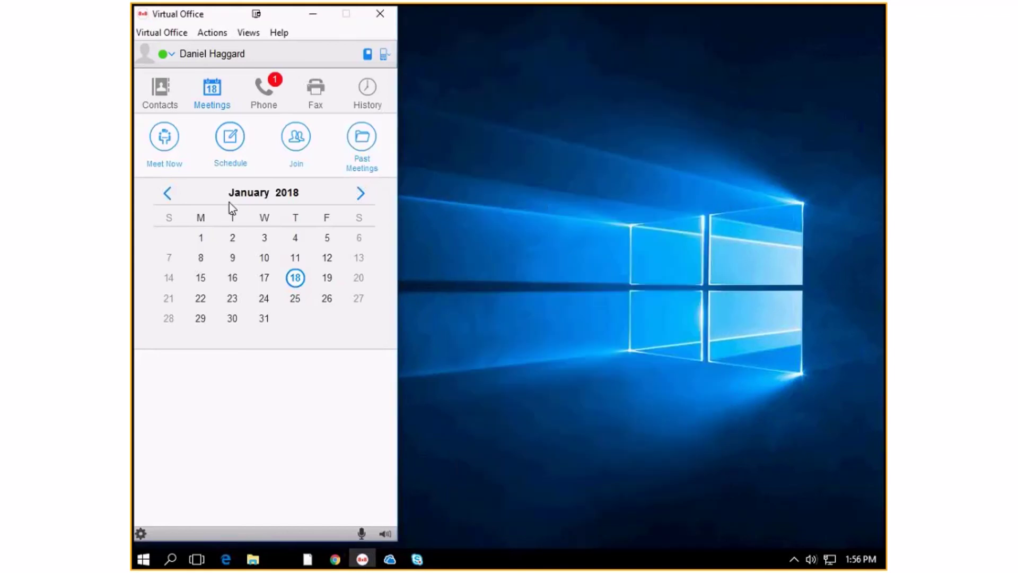